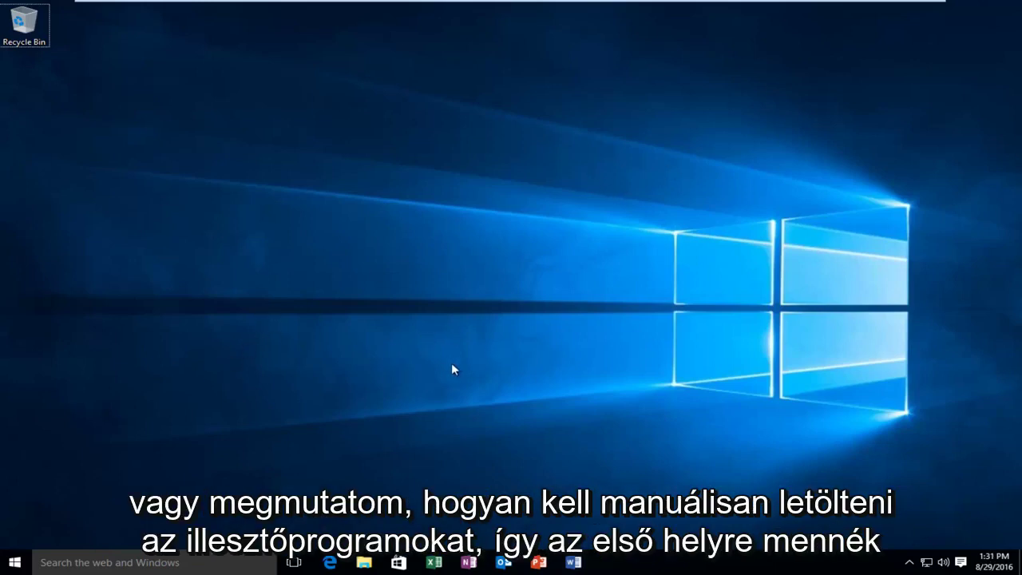
Step: Search the Windows Start menu for 'device manager'
left_click(16, 562)
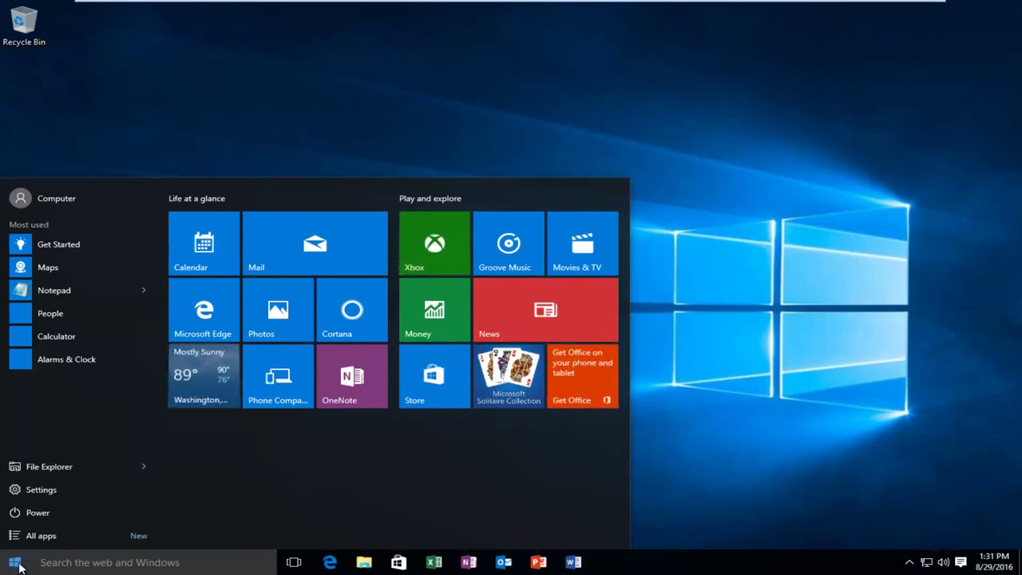
left_click(59, 565)
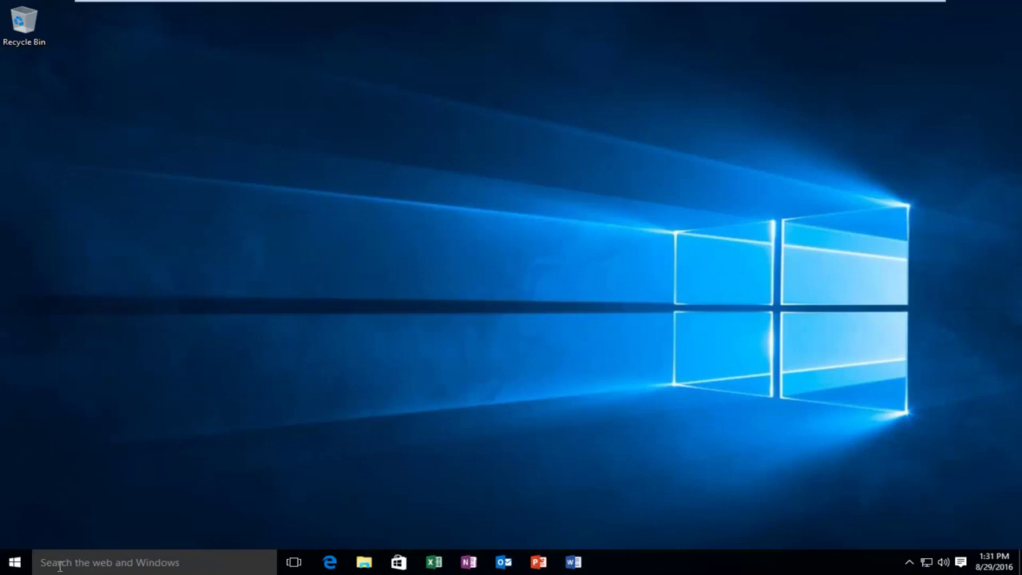
left_click(59, 565)
type("de")
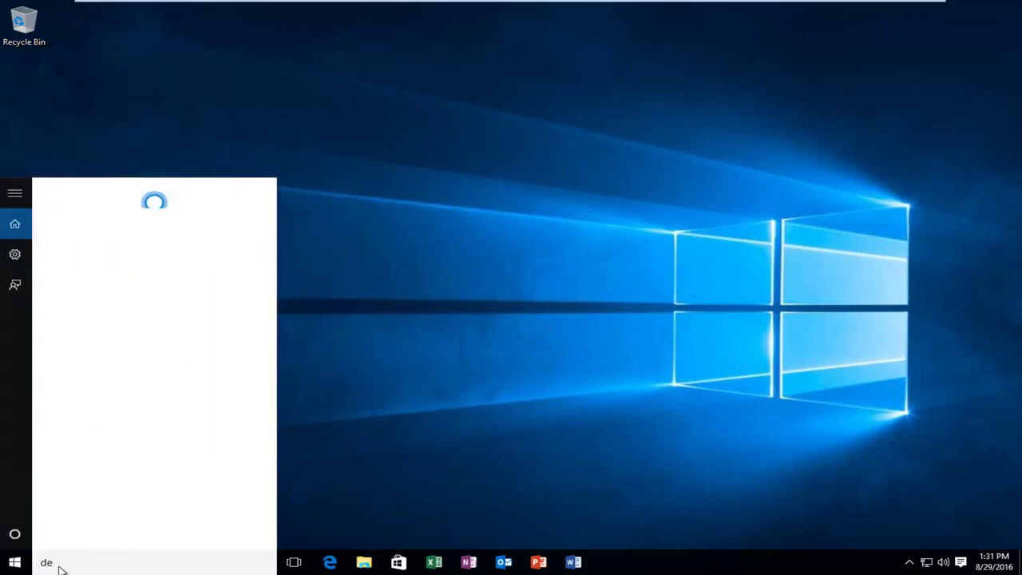
type("vice manager")
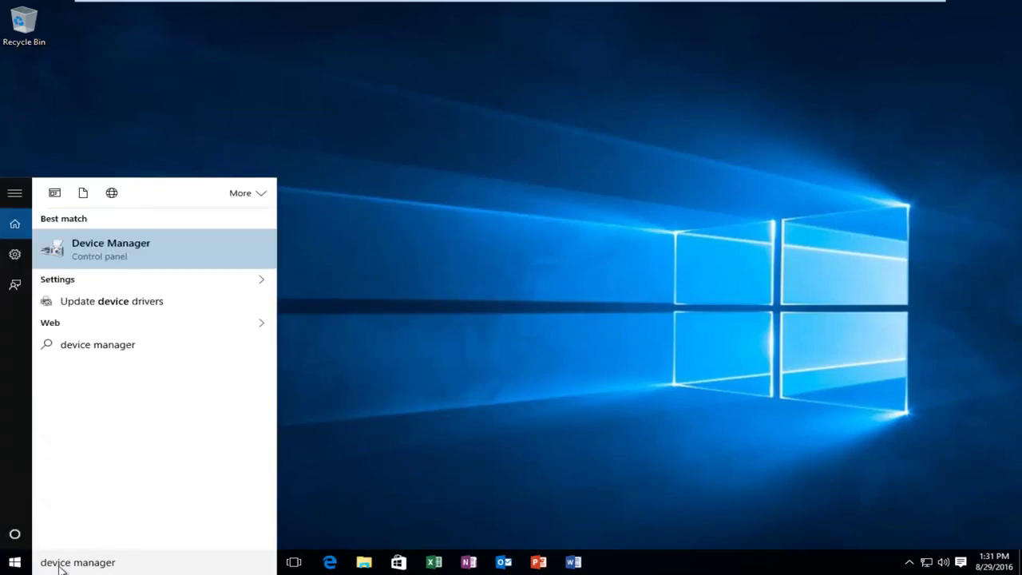
Step: Launch Device Manager, reposition it, and expand Display adapters to select VMware SVGA 3D
left_click(91, 255)
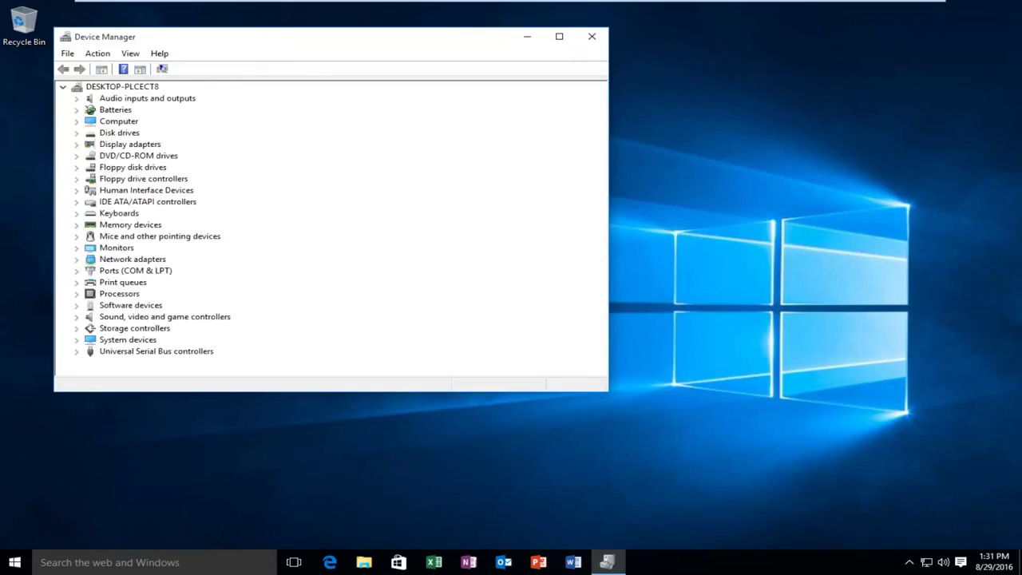
left_click_drag(276, 48, 386, 64)
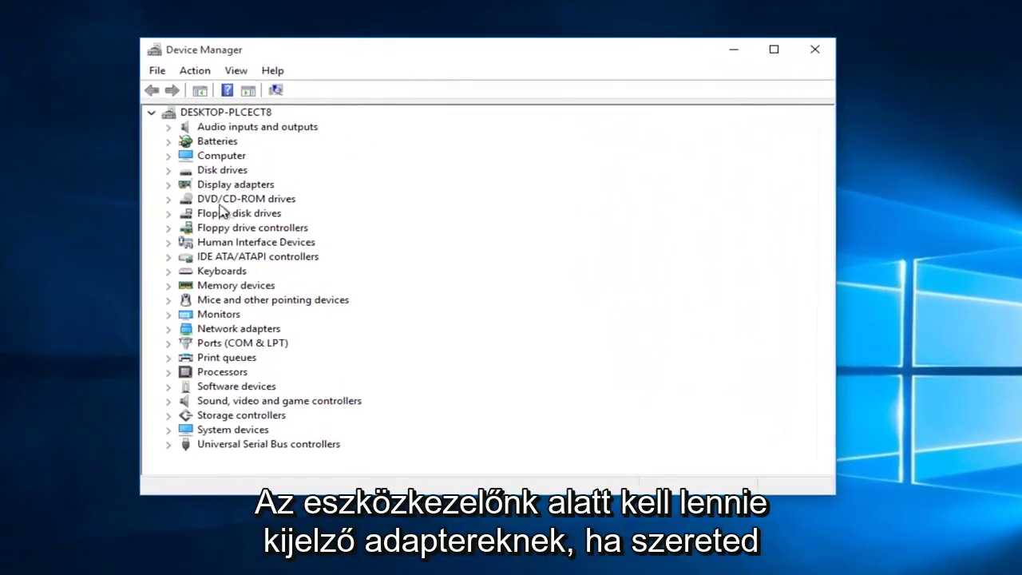
left_click(168, 188)
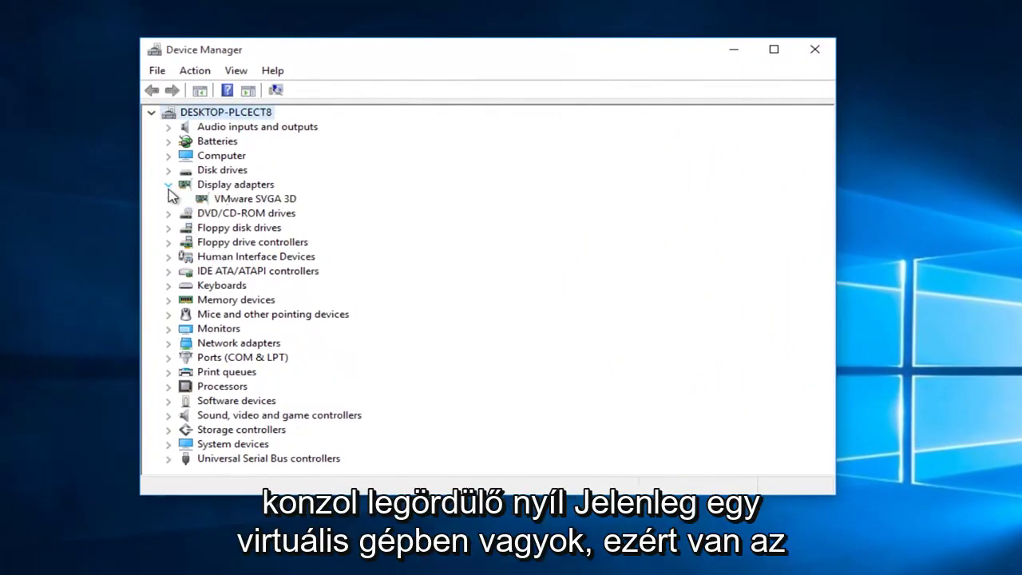
left_click(232, 201)
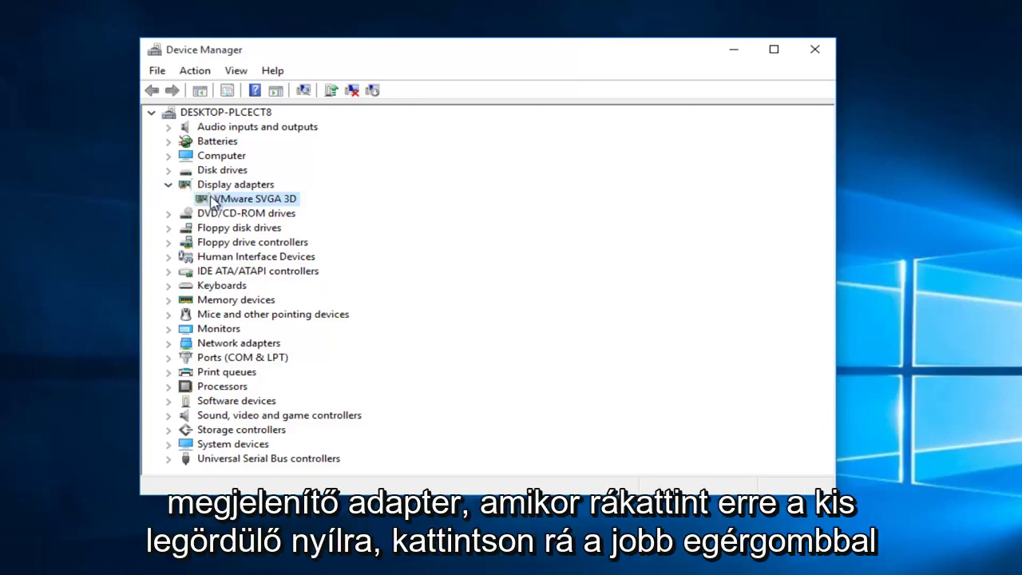
Step: Run an automatic driver search for VMware SVGA 3D and dismiss the already-up-to-date result
right_click(216, 198)
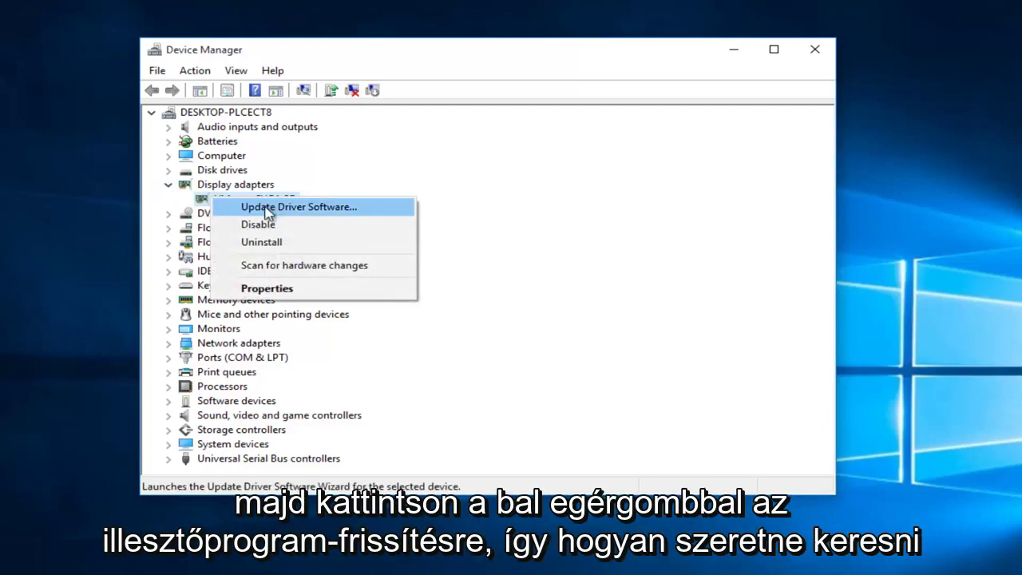
left_click(269, 206)
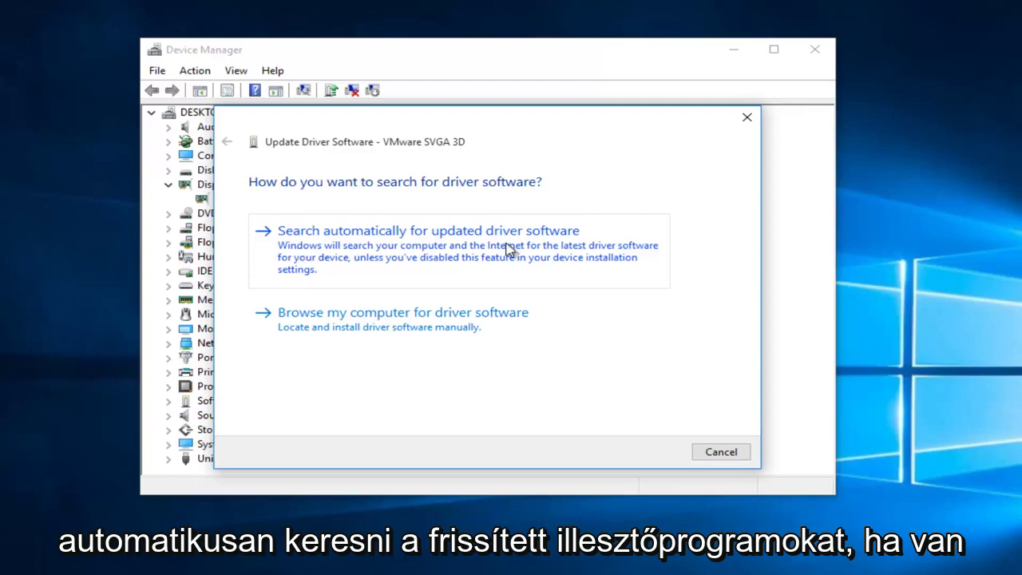
left_click(370, 249)
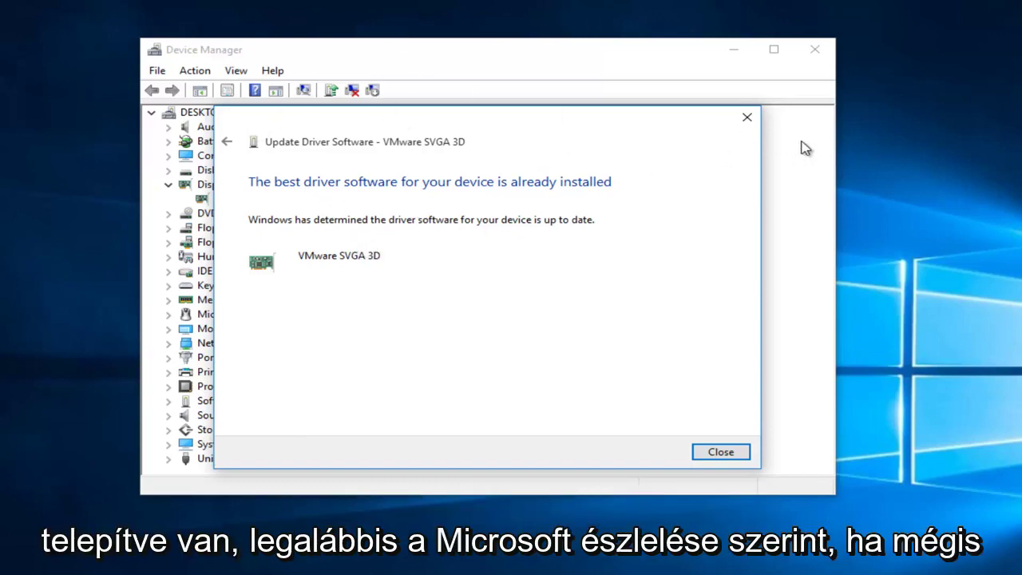
left_click(746, 119)
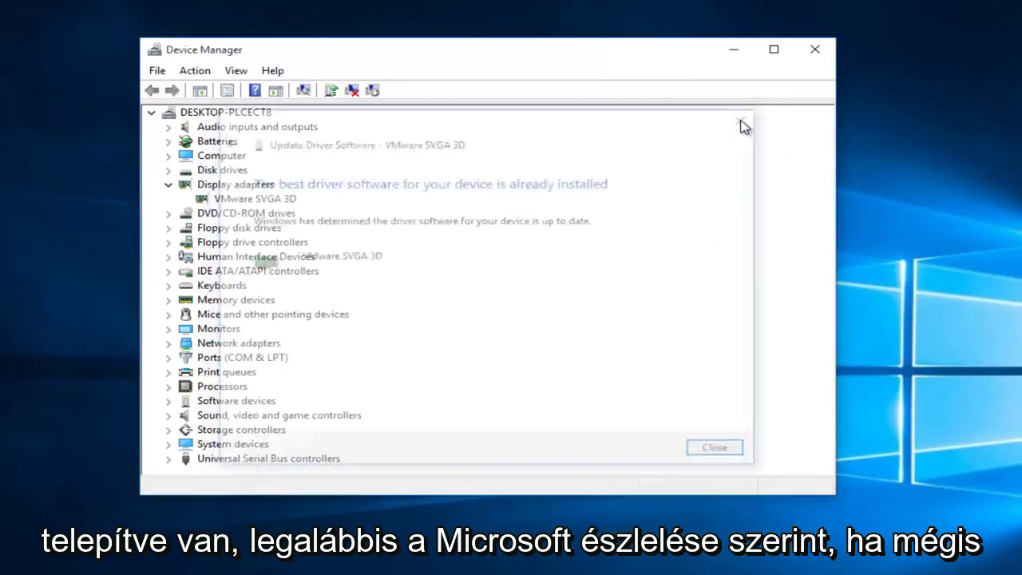
left_click(209, 186)
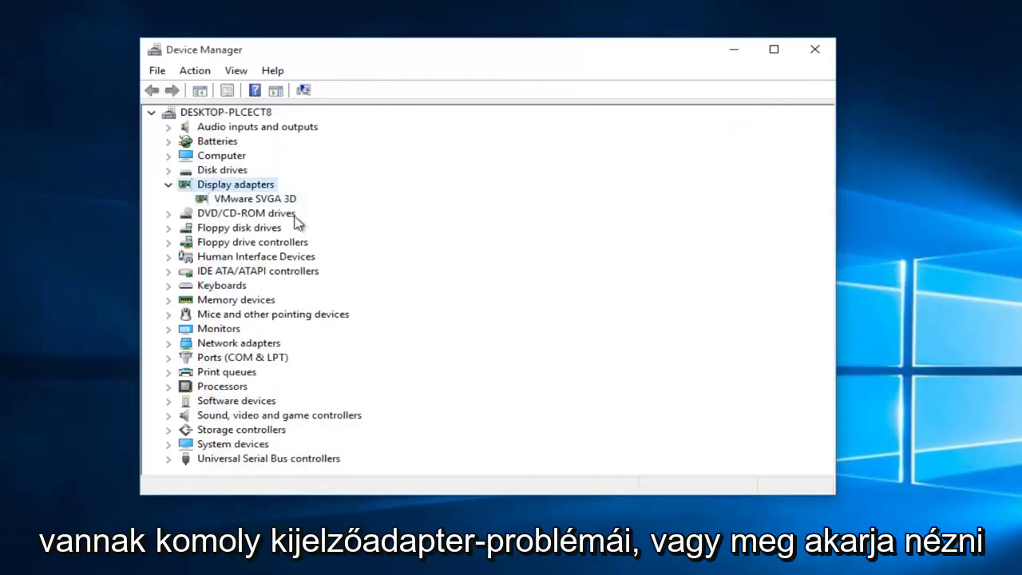
Step: Close Device Manager and search Google in Edge for 'nvidia video drivers'
left_click(815, 50)
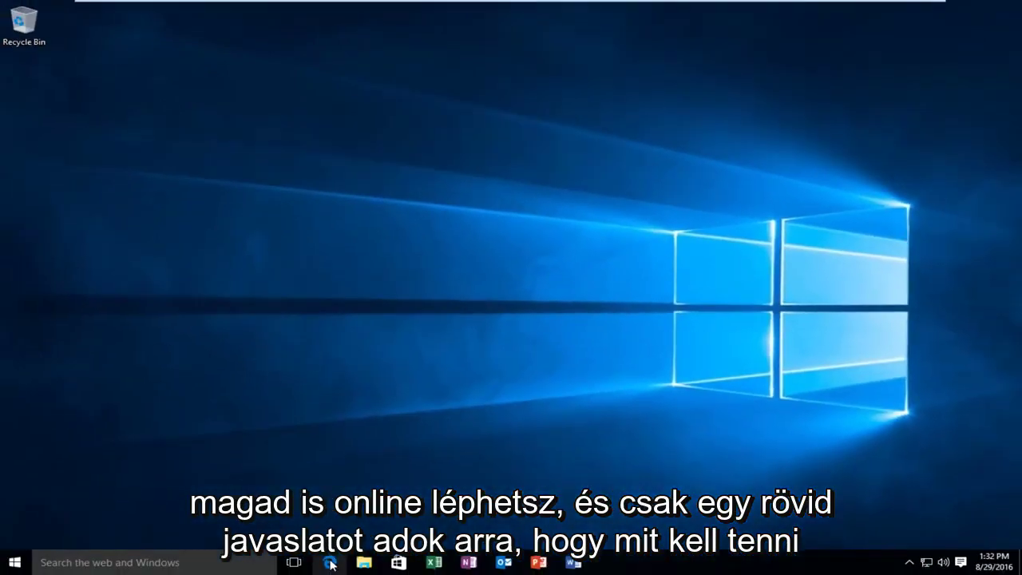
left_click(330, 562)
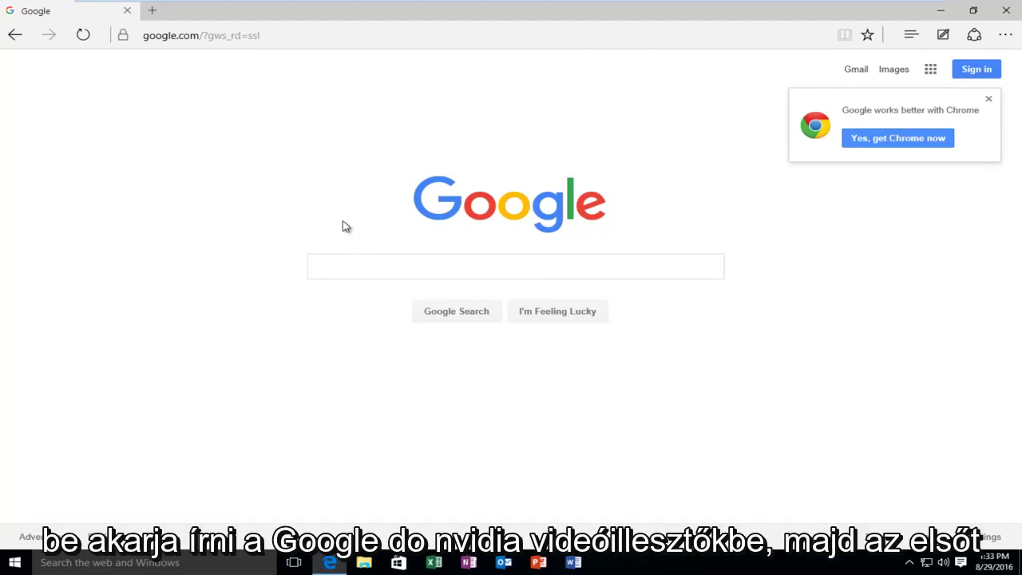
type("nvidia ")
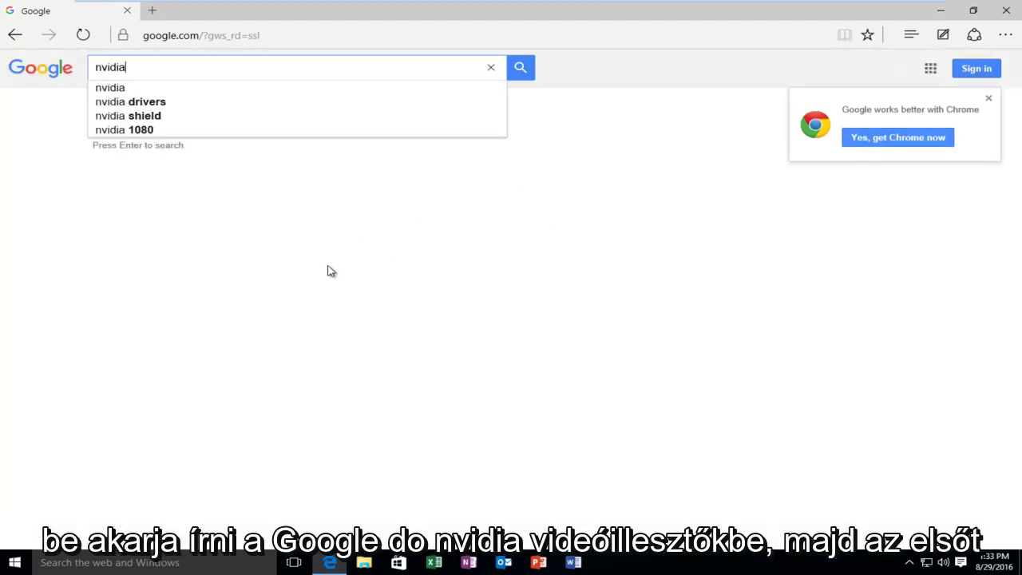
type("video drivers")
key("Return")
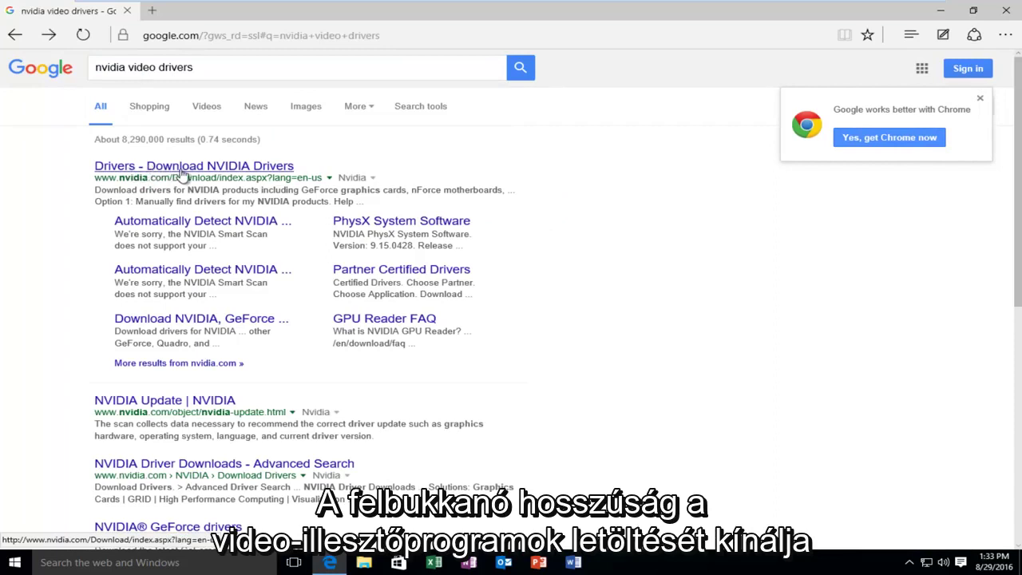
Step: Open NVIDIA's Driver Downloads page and review the Product Type list and automatic detection option
left_click(182, 172)
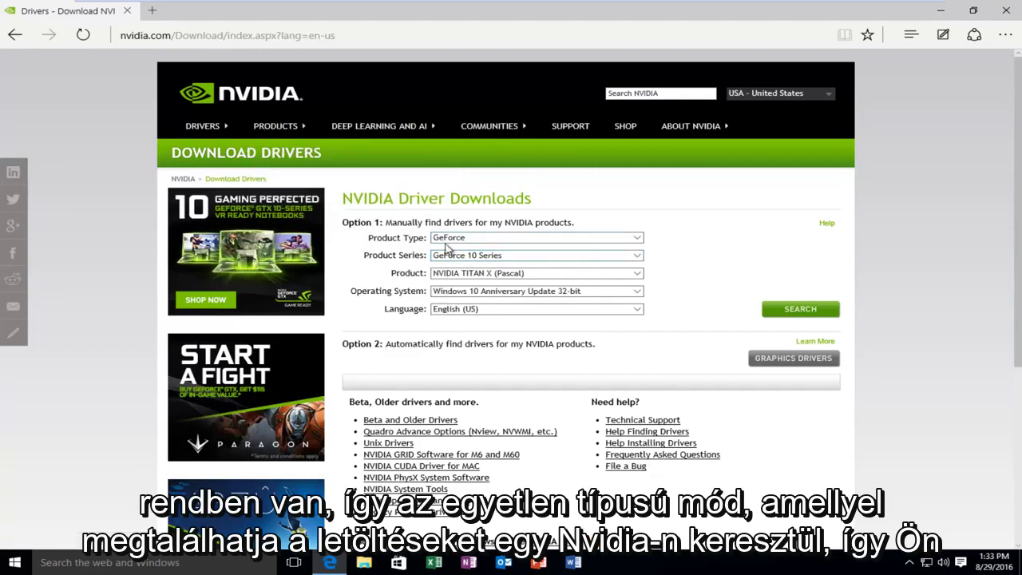
left_click(403, 236)
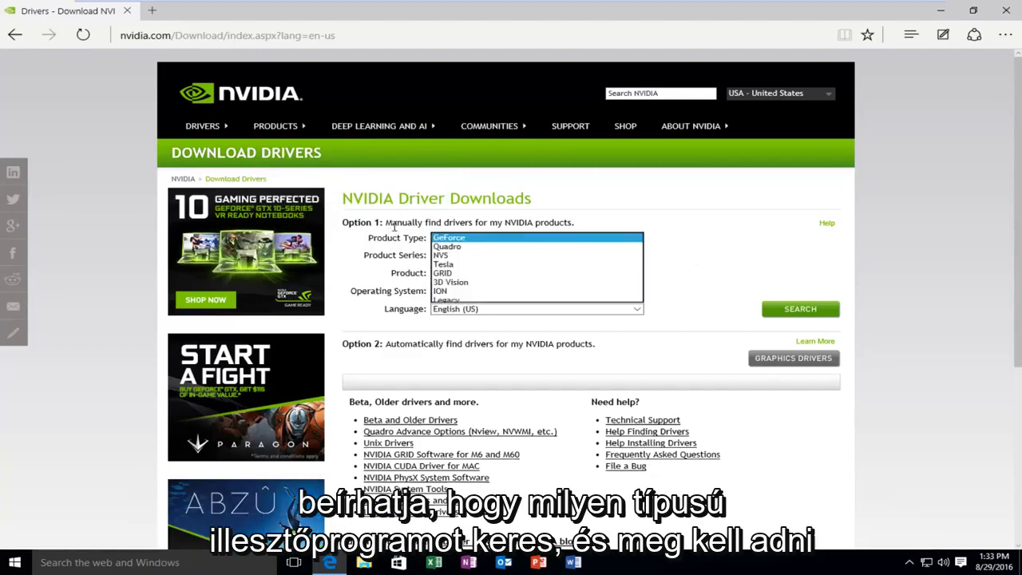
left_click(397, 227)
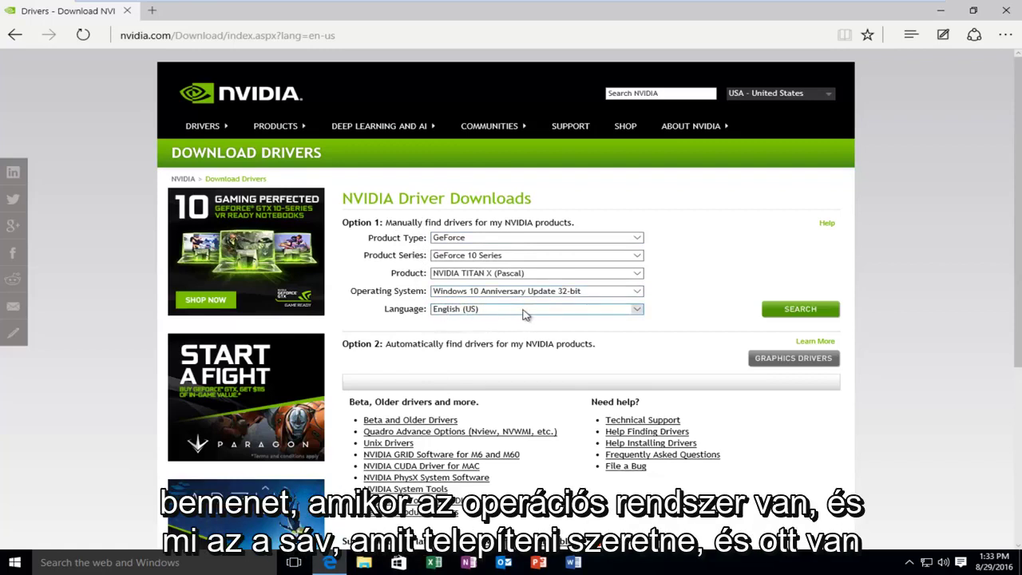
scroll(511, 320, "down", 1)
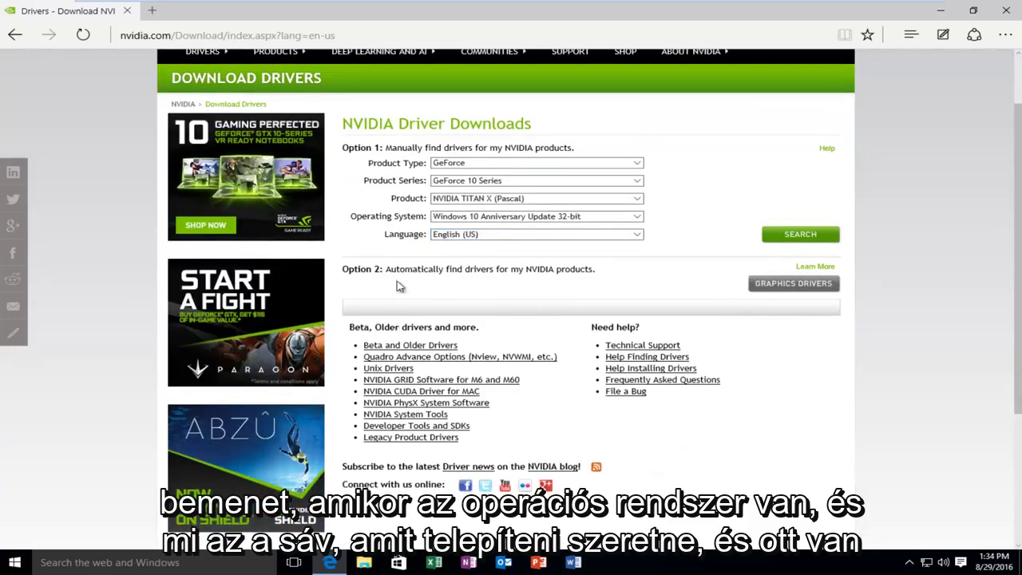
left_click_drag(387, 269, 510, 269)
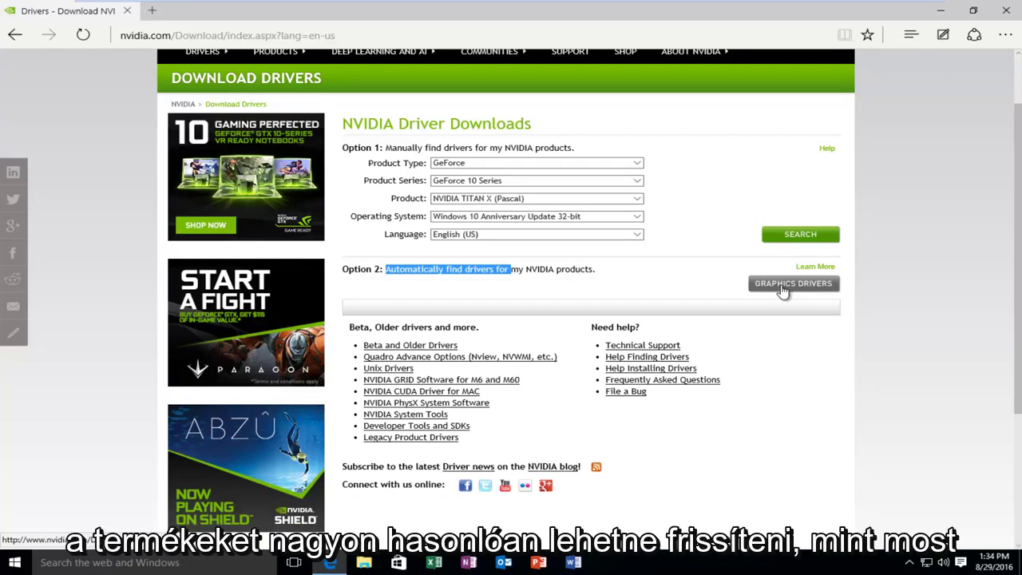
scroll(764, 285, "down", 2)
scroll(763, 285, "up", 4)
Step: Back on Google, search 'amd drivers' and open the 'Download Drivers - AMD.com' result
left_click(16, 37)
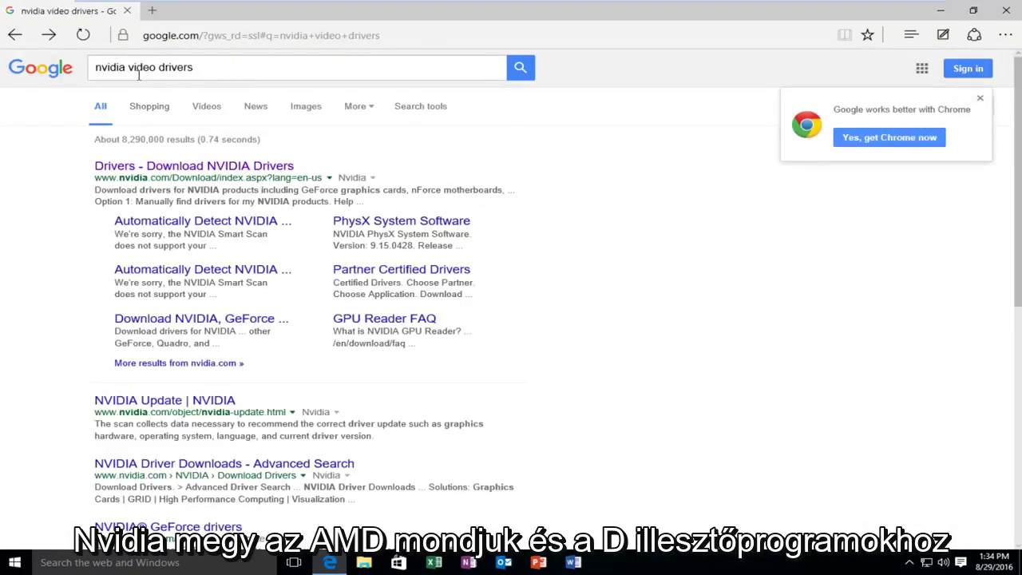
left_click(159, 67)
key("BackSpace")
key("BackSpace")
key("BackSpace")
key("BackSpace")
key("BackSpace")
key("BackSpace")
type("amd drivers")
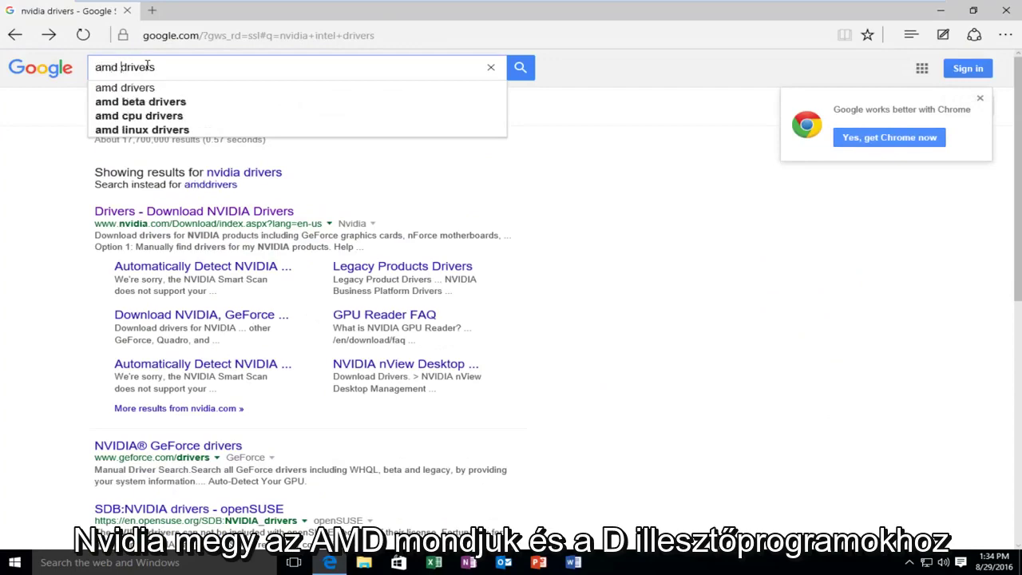
key("Return")
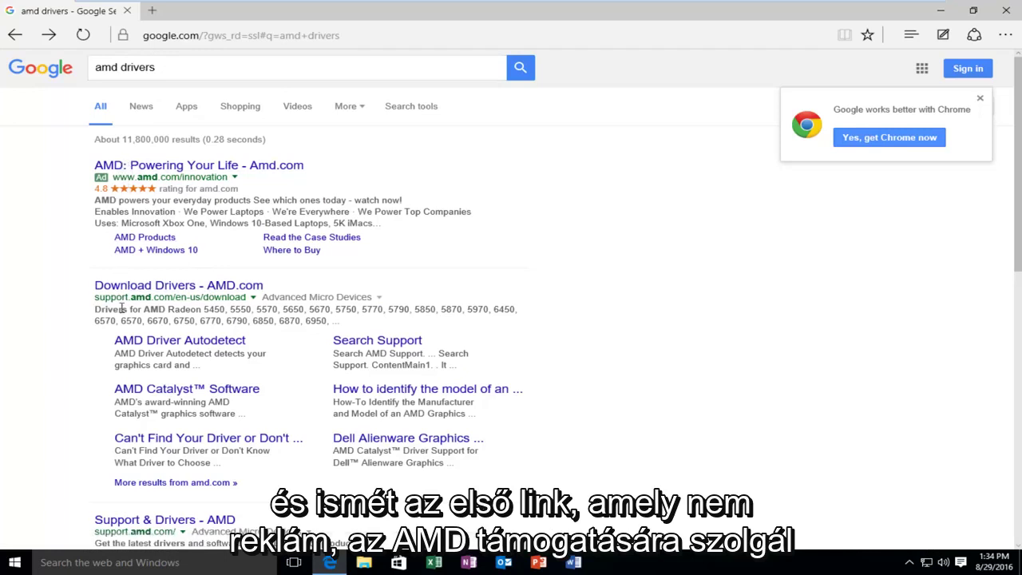
left_click(142, 287)
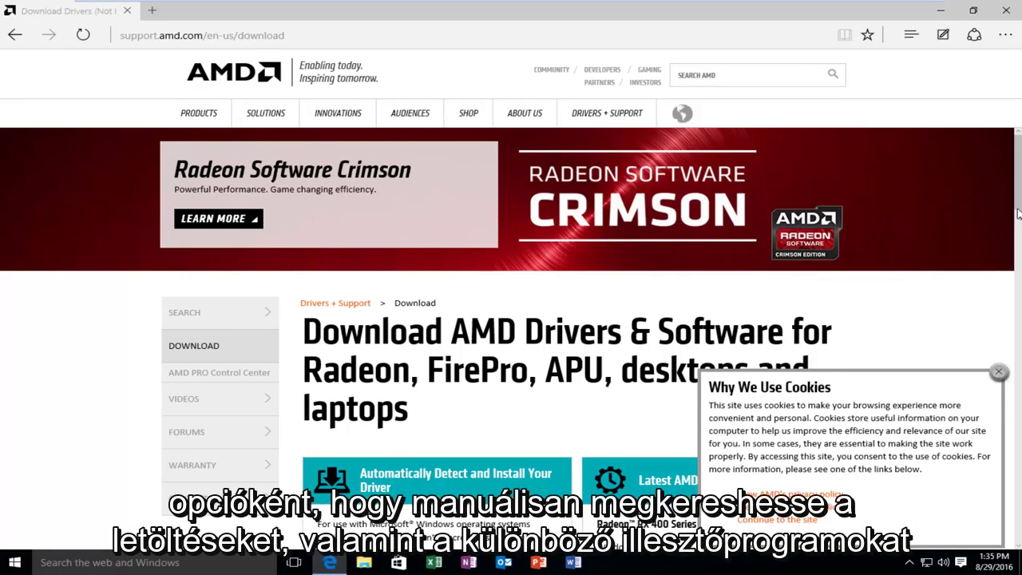
Step: Dismiss AMD's cookie notice and review the automatic and manual driver download options
left_click(998, 372)
scroll(479, 371, "down", 2)
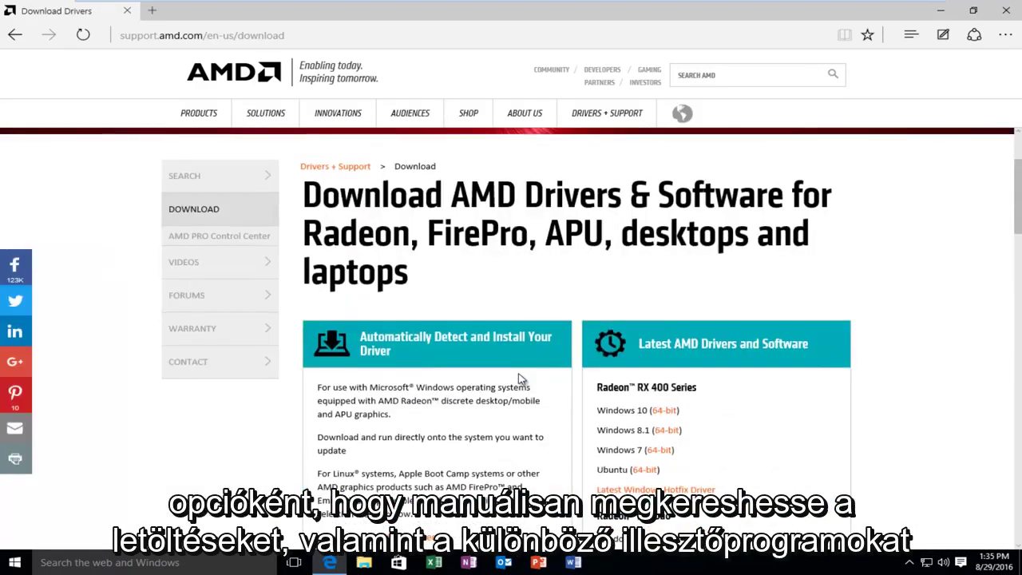
scroll(479, 347, "down", 4)
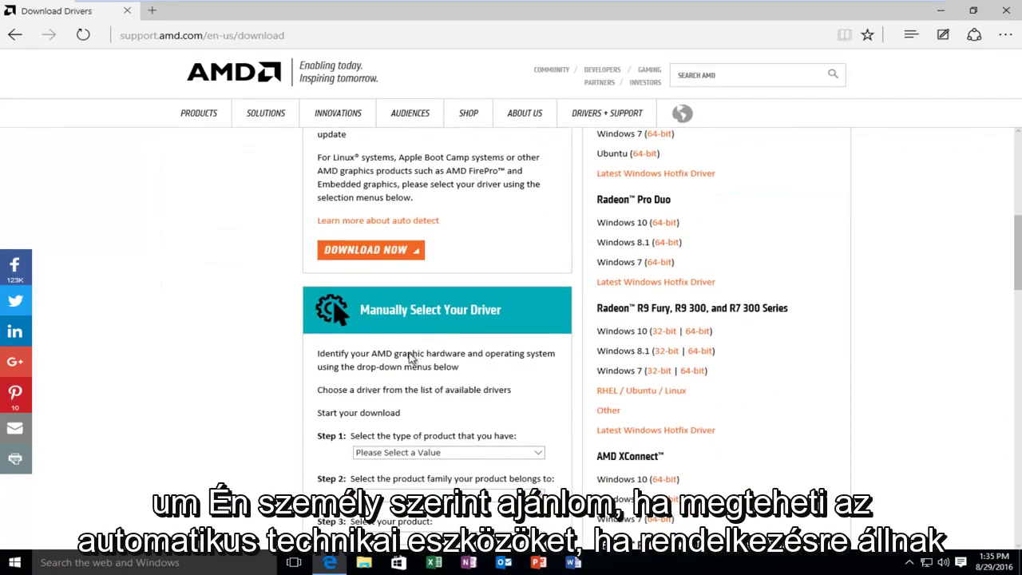
scroll(412, 340, "up", 2)
scroll(409, 335, "up", 1)
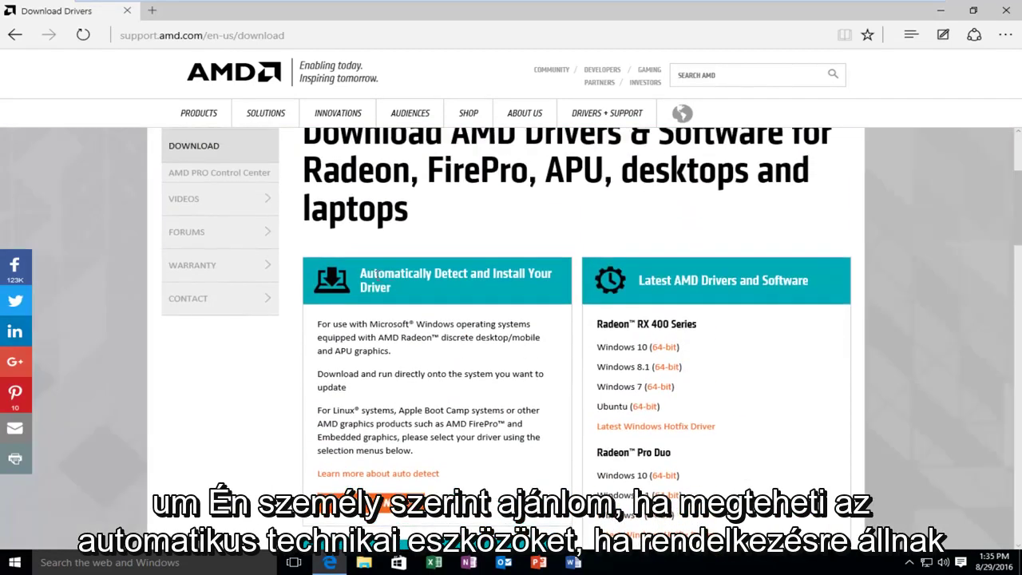
double_click(372, 274)
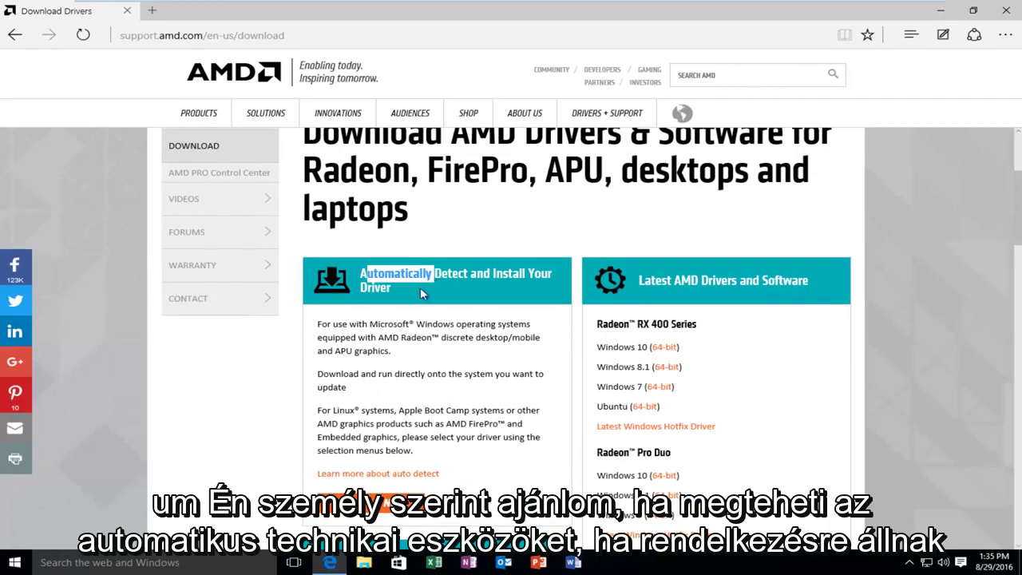
left_click(401, 297)
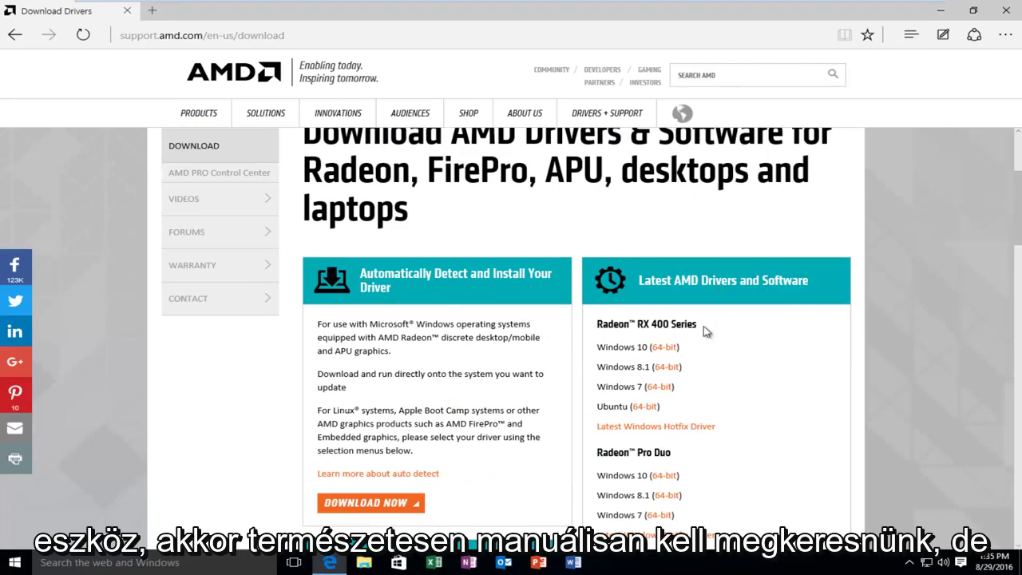
Step: Highlight the 'Automatically Detect and Install Your Driver' heading, go back, and close the browser
scroll(429, 306, "down", 2)
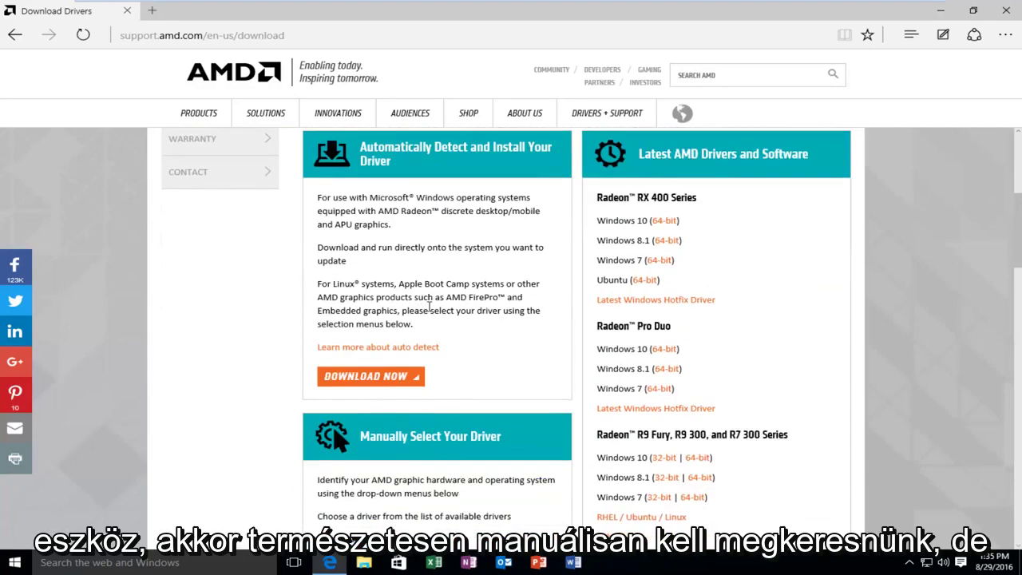
scroll(429, 306, "up", 1)
scroll(430, 305, "up", 1)
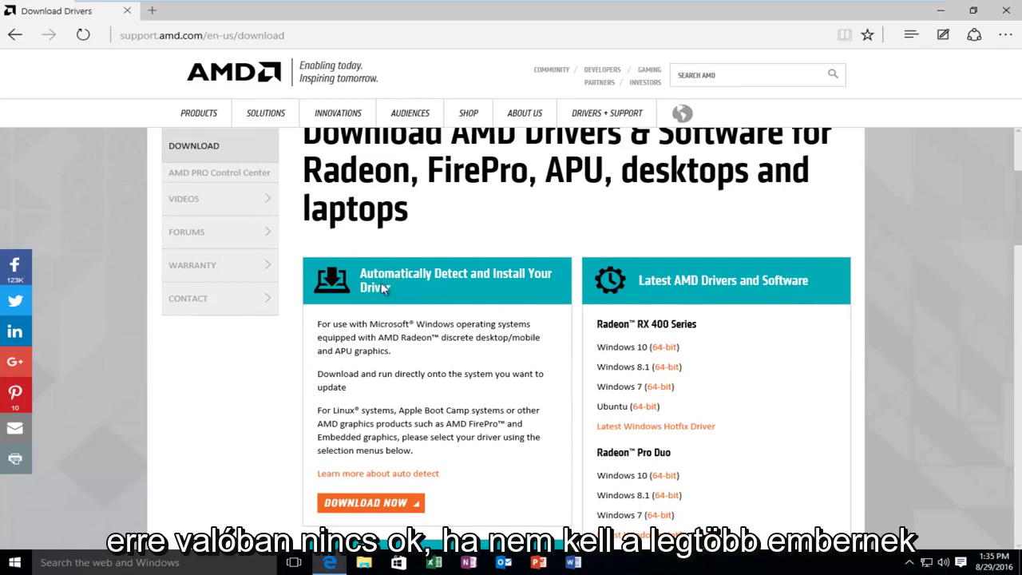
left_click_drag(380, 285, 361, 270)
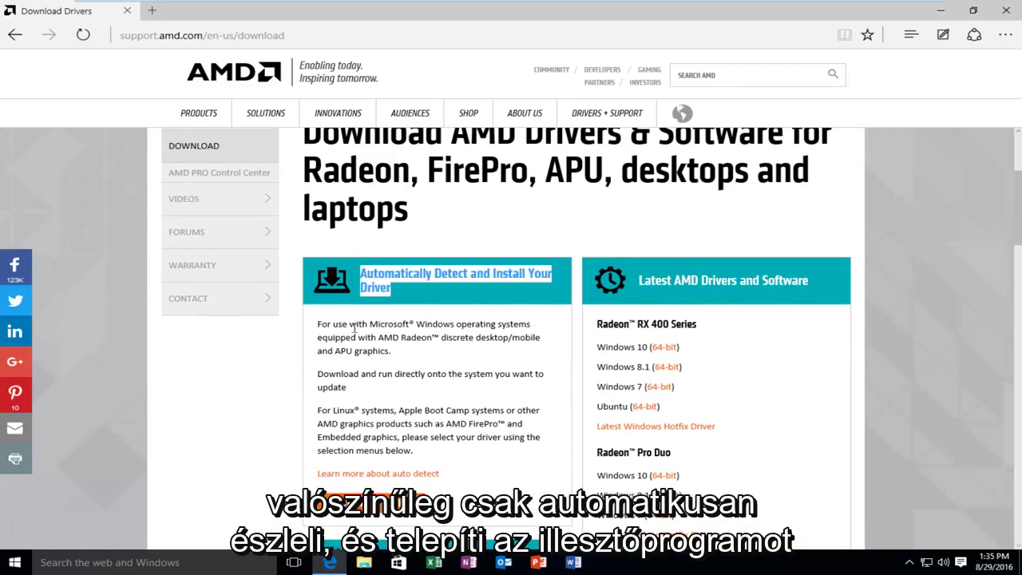
left_click(15, 35)
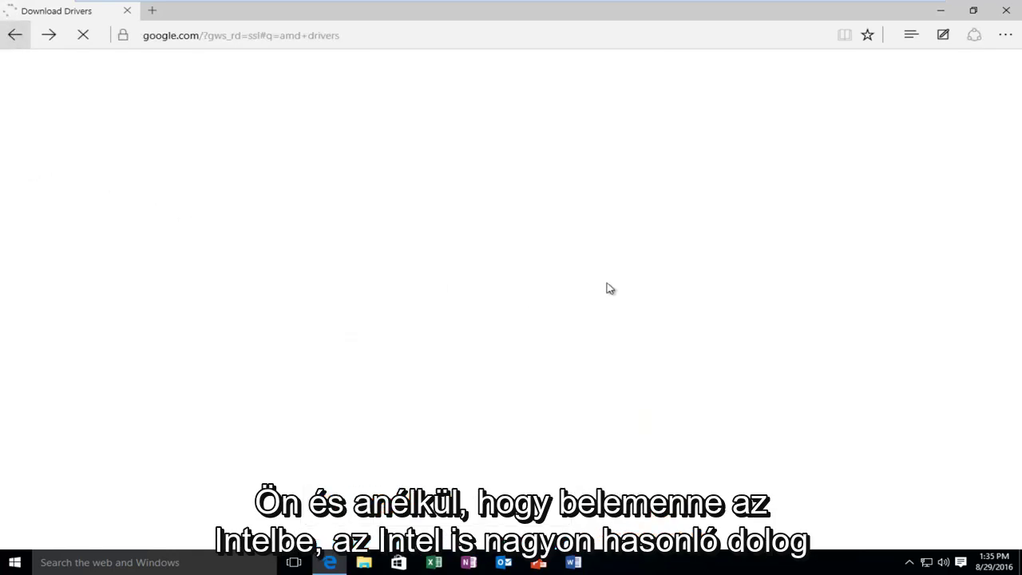
left_click(1007, 14)
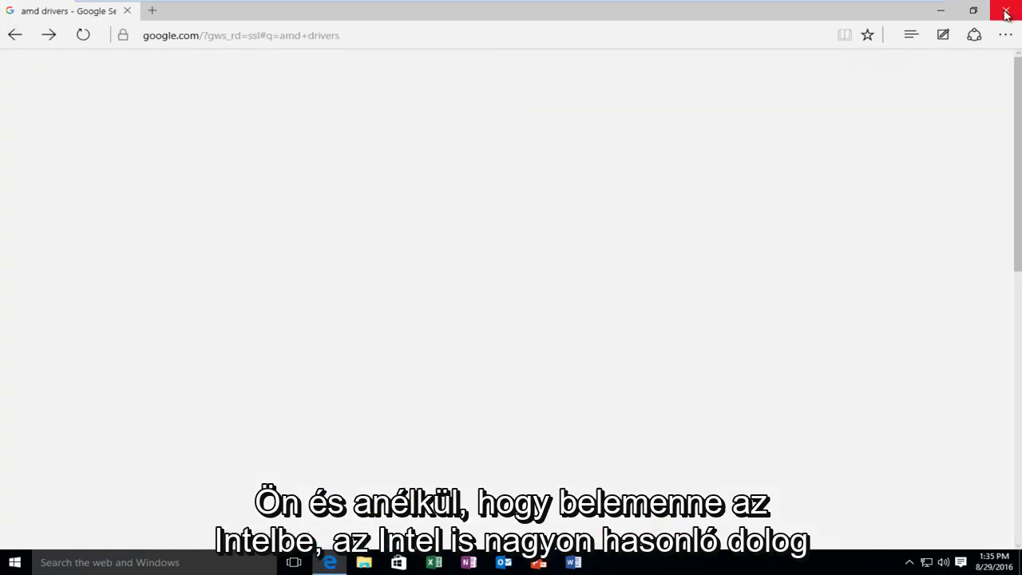
Step: Dismiss the Explorer error and search the Start menu for 'device manager'
left_click(648, 292)
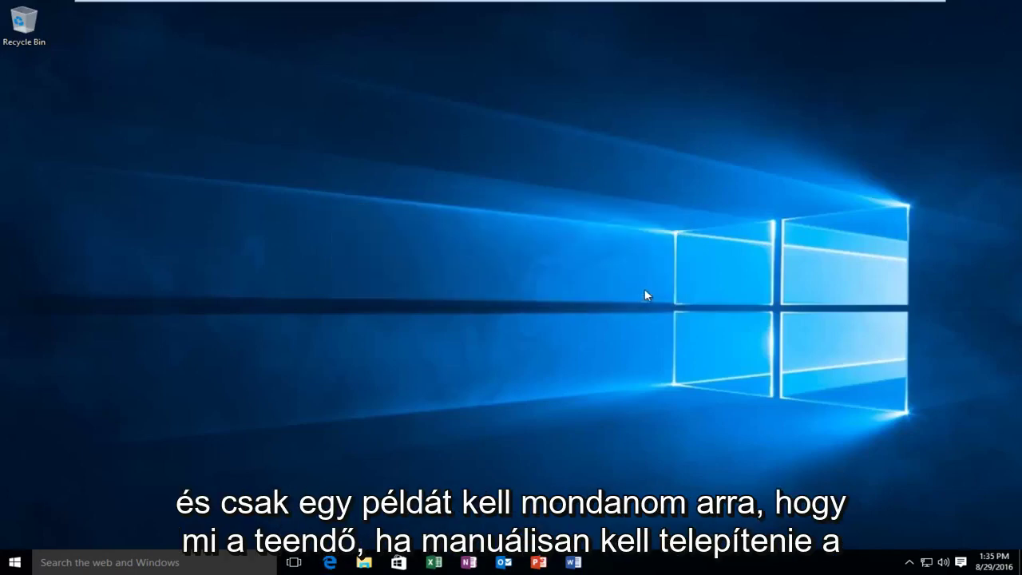
left_click(10, 568)
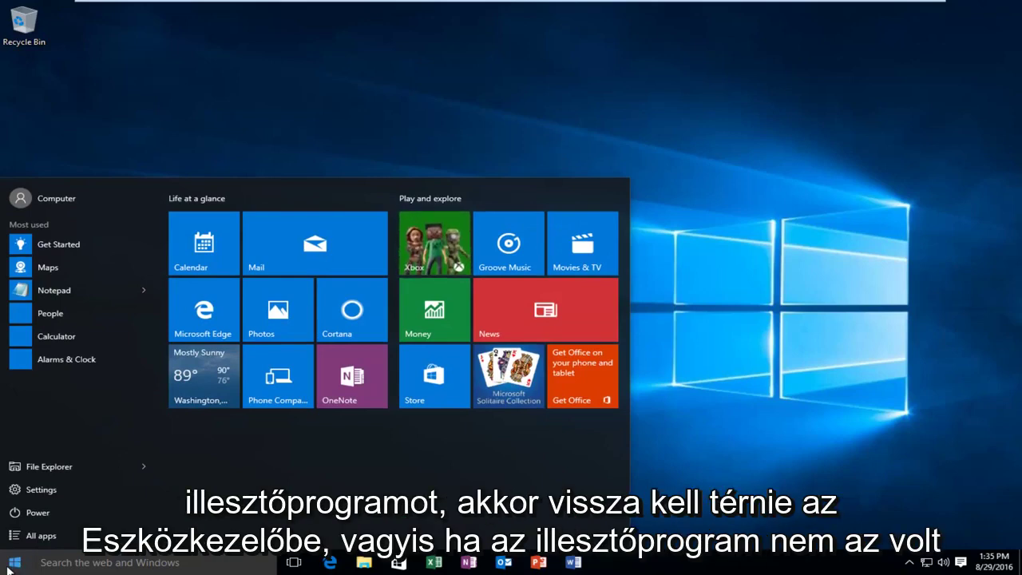
left_click(80, 564)
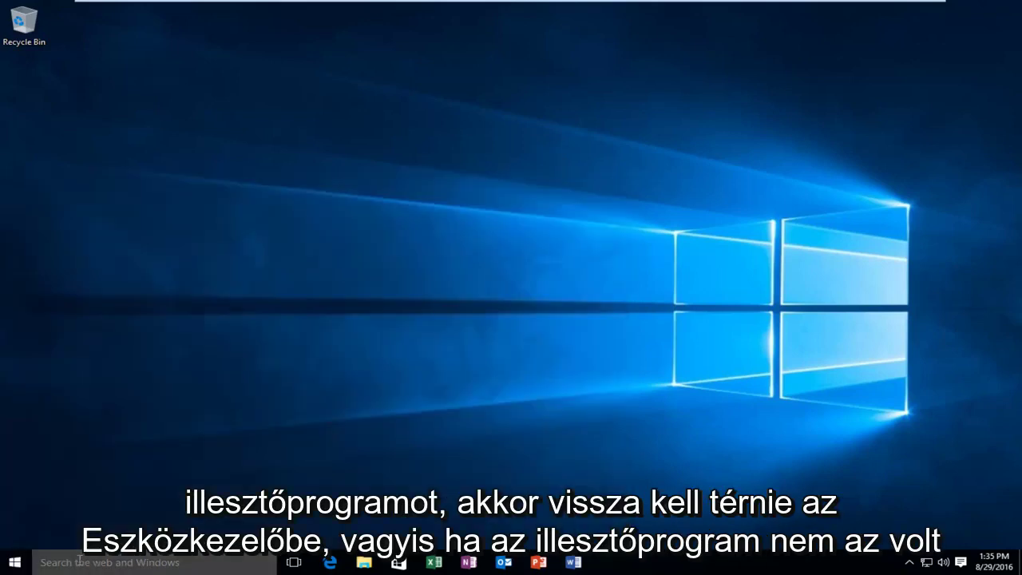
left_click(79, 564)
type("d")
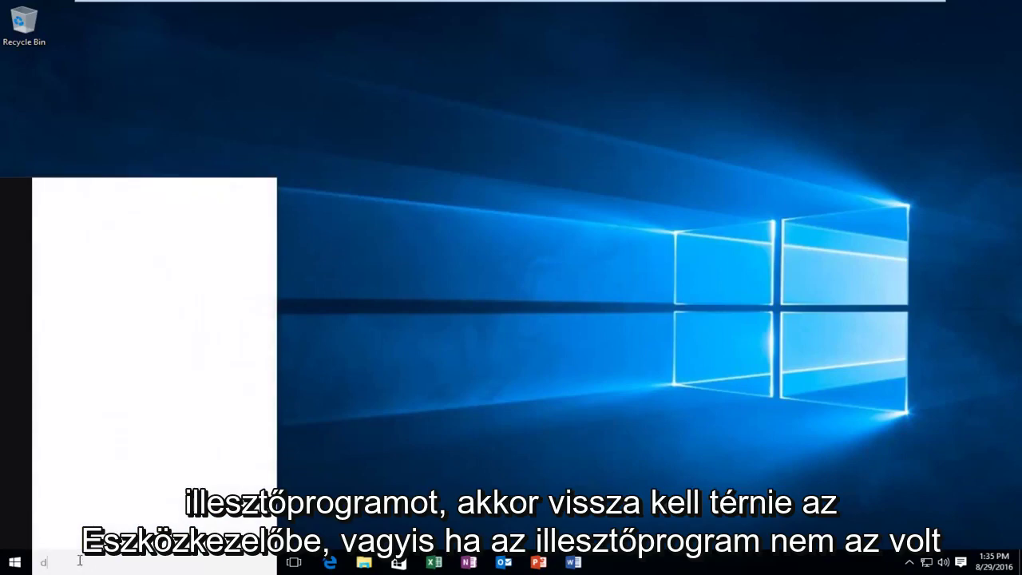
type("evice manager")
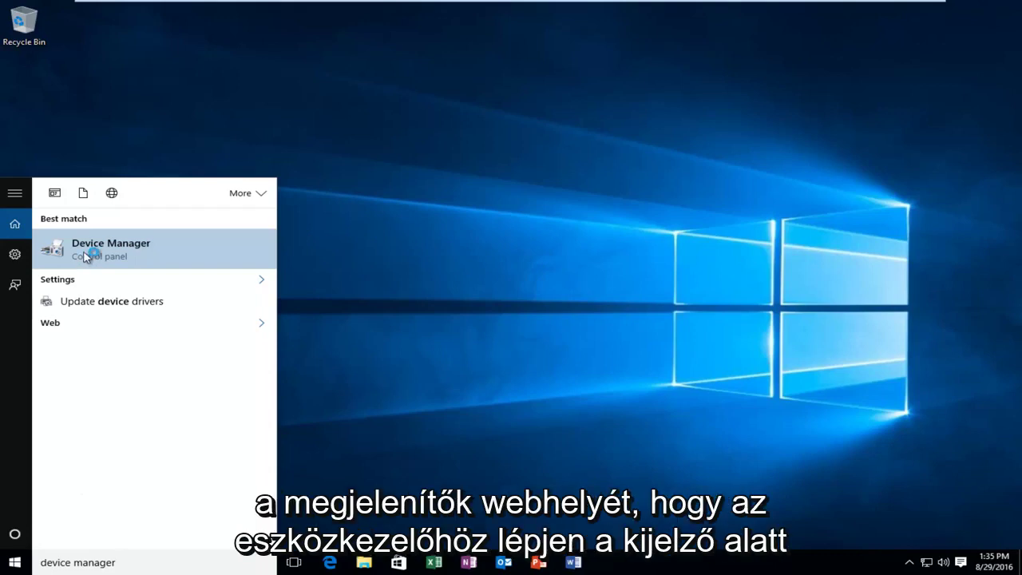
Step: Launch Device Manager and start Update Driver Software for the VMware SVGA 3D adapter
left_click(86, 256)
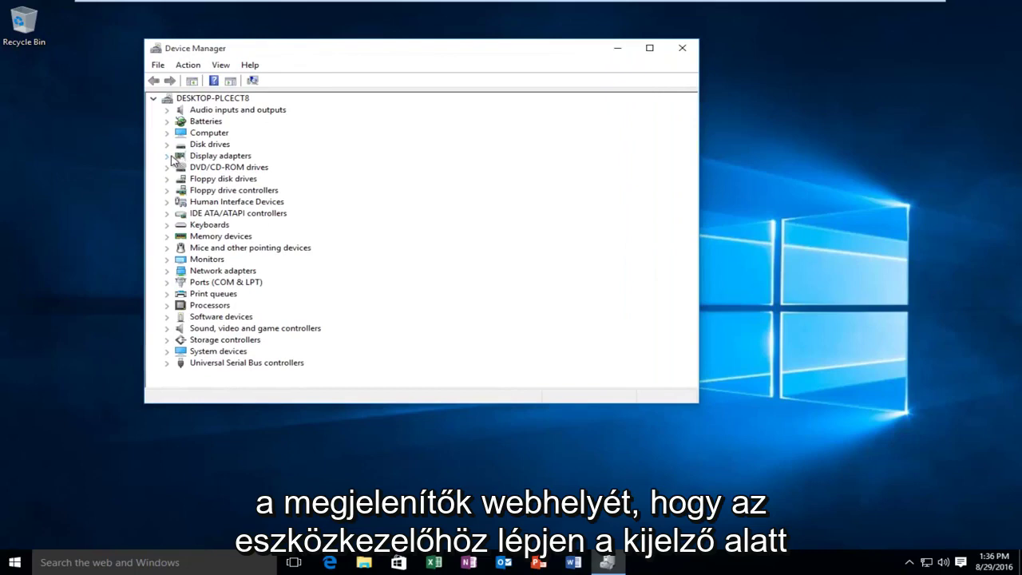
left_click(167, 156)
left_click(204, 169)
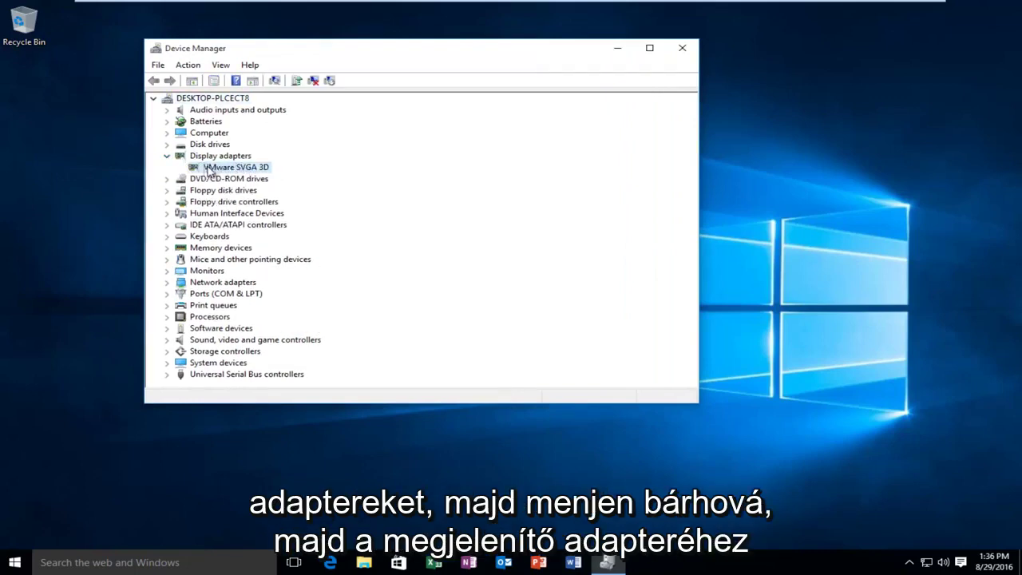
right_click(211, 169)
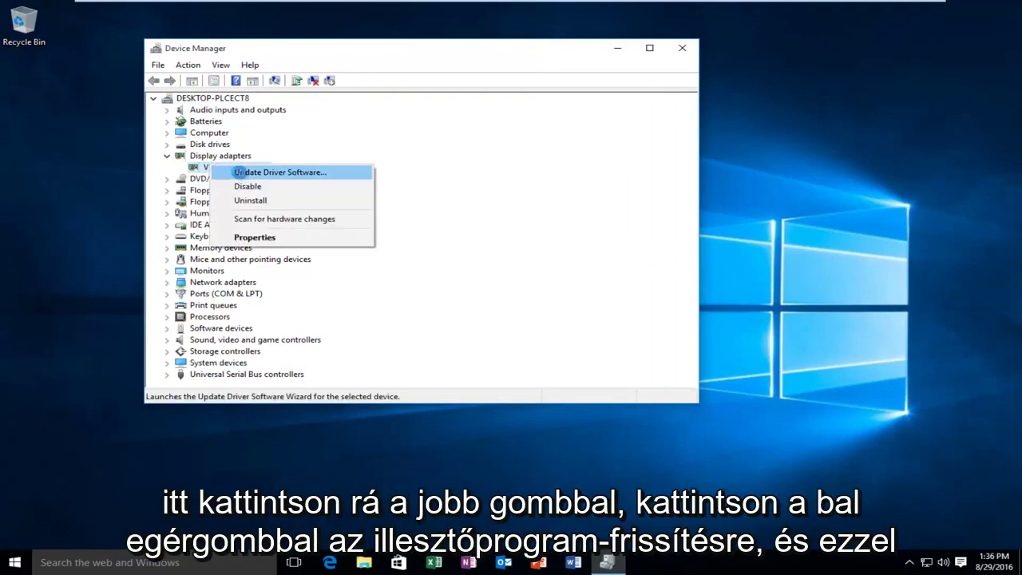
left_click(239, 173)
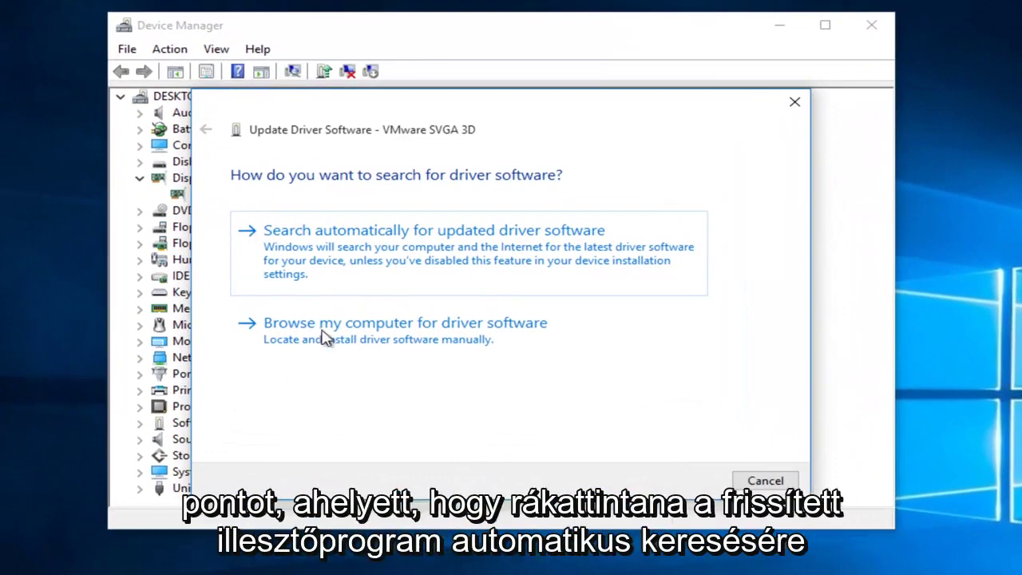